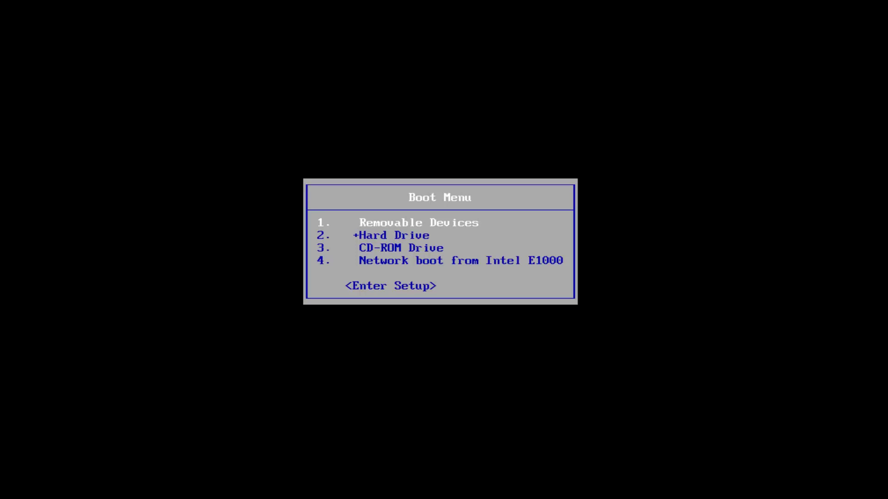
# Highlight 3. CD-ROM Drive in the BIOS Boot Menu as the boot device.
pyautogui.press('Down')
pyautogui.press('Down')
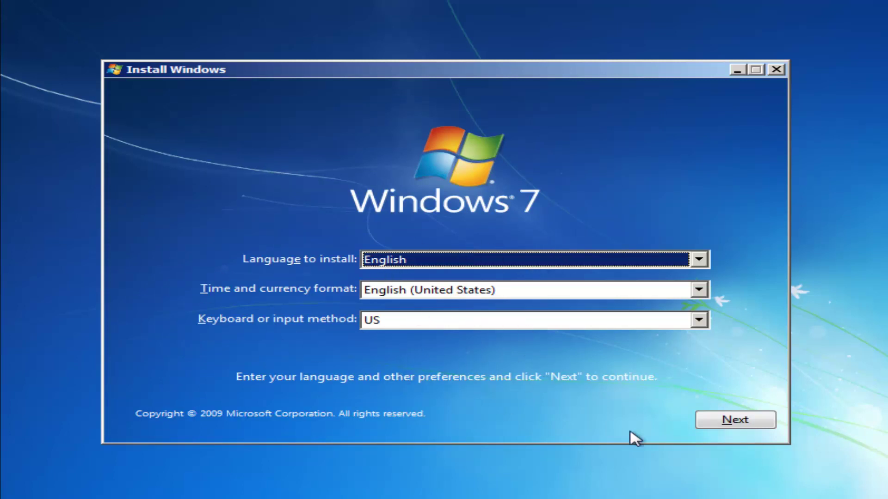
# Keep English (United States) with the US keyboard, and choose 'Repair your computer' instead of installing.
pyautogui.click(733, 420)
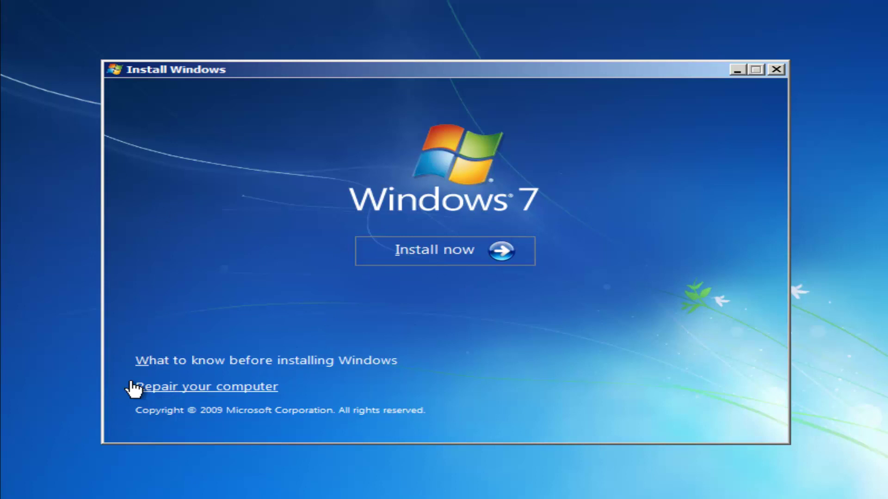
pyautogui.click(180, 391)
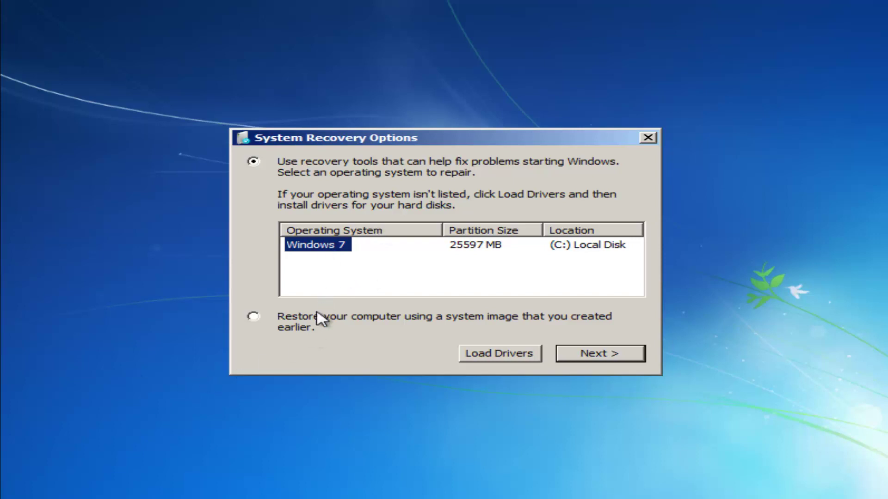
# Choose 'Use recovery tools' for the Windows 7 installation on (C:) and continue to the tool list.
pyautogui.click(254, 318)
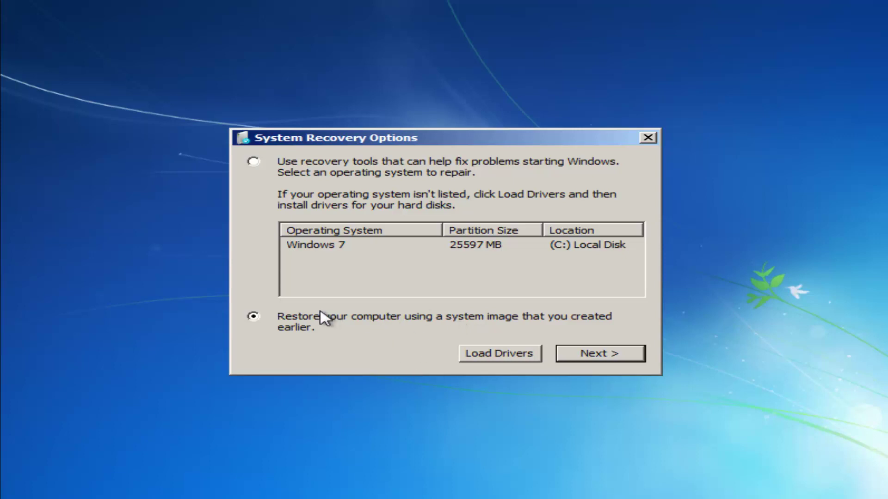
pyautogui.click(254, 162)
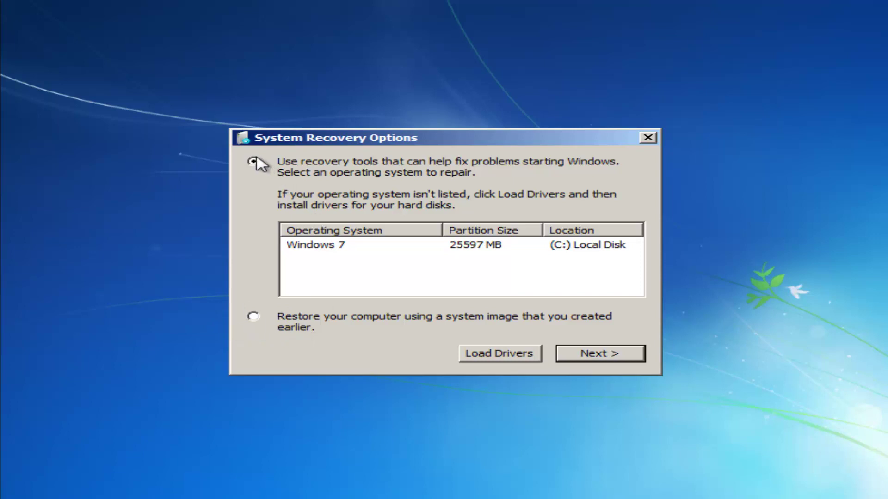
pyautogui.click(323, 248)
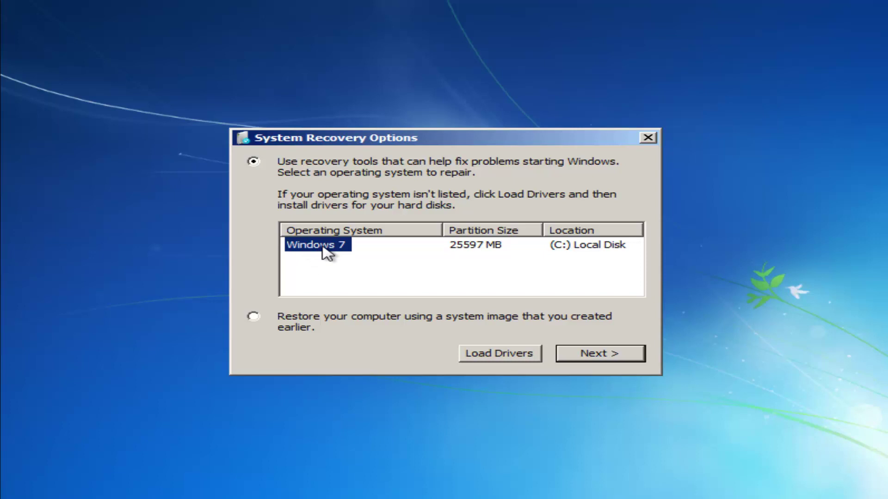
pyautogui.click(600, 356)
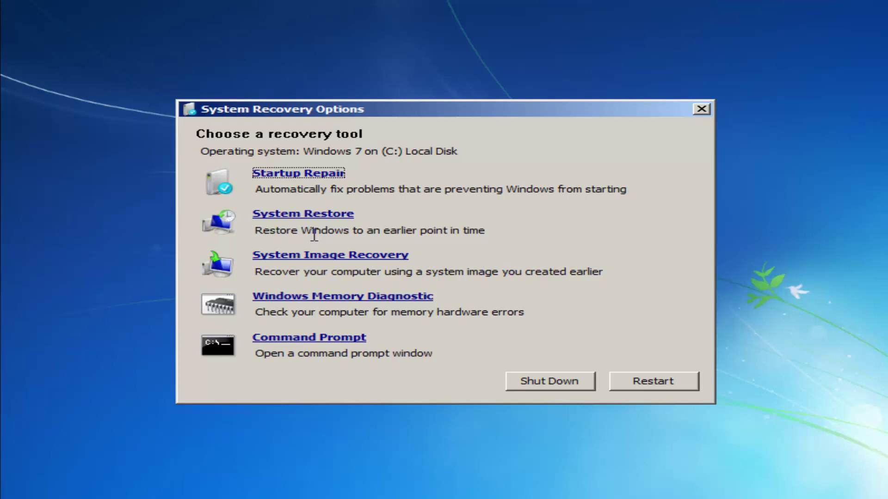
pyautogui.click(285, 215)
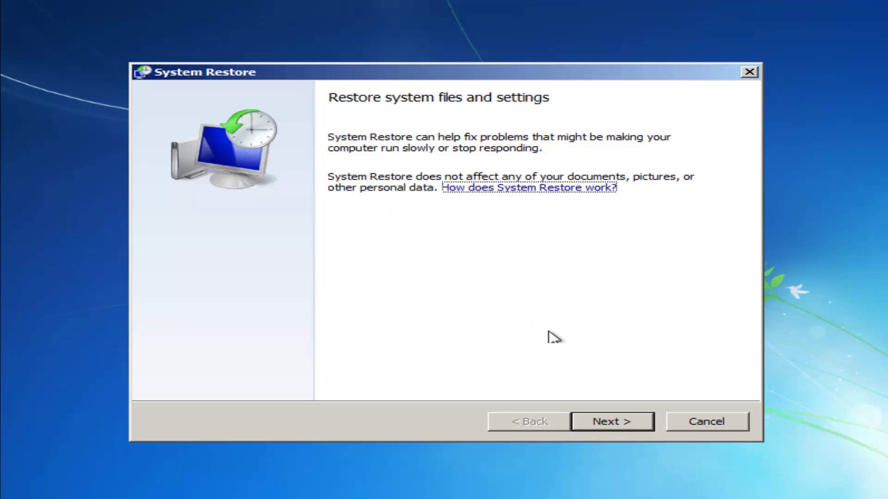
pyautogui.click(592, 425)
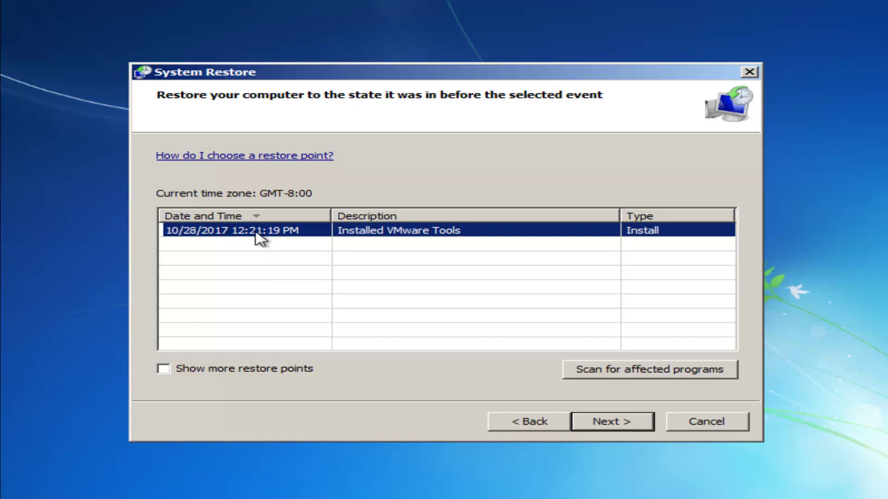
pyautogui.click(606, 428)
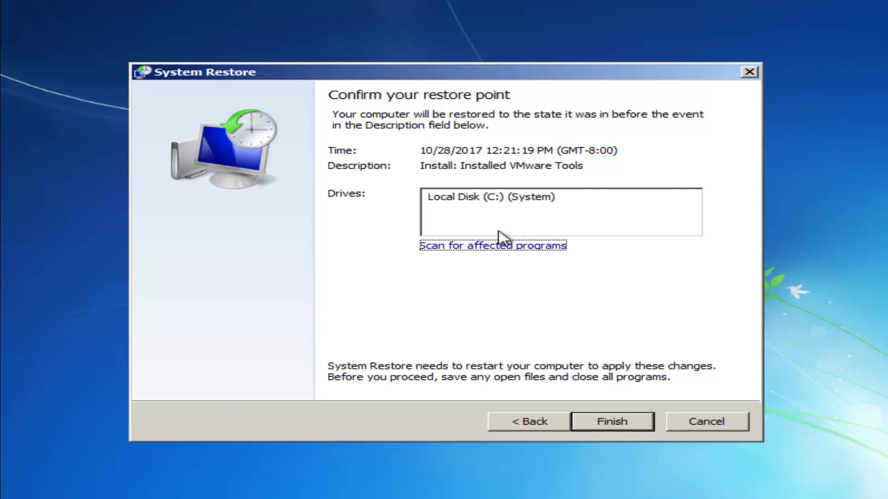
pyautogui.click(524, 429)
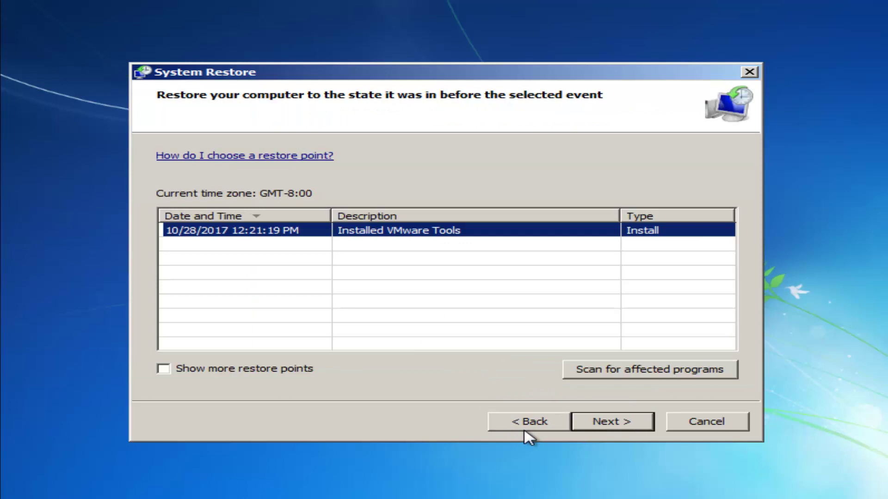
pyautogui.click(524, 430)
pyautogui.click(746, 426)
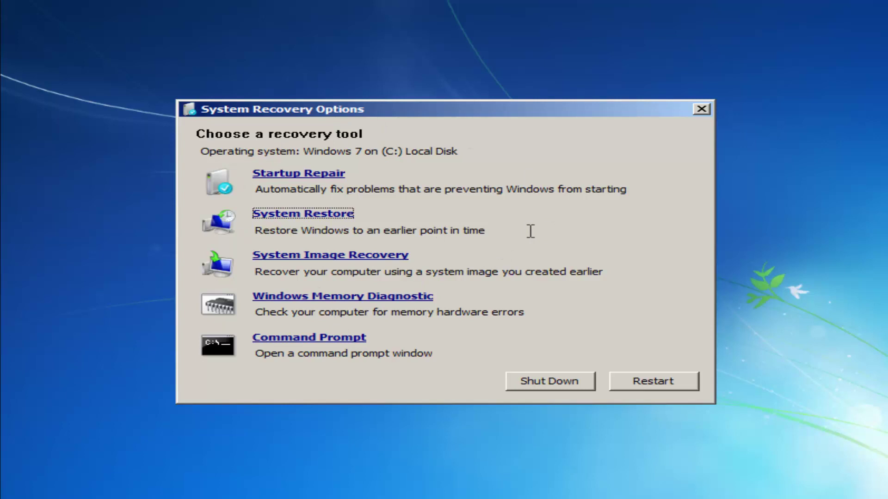
# Run Startup Repair on Windows 7 until it reports it could not detect a problem.
pyautogui.click(341, 214)
pyautogui.click(317, 175)
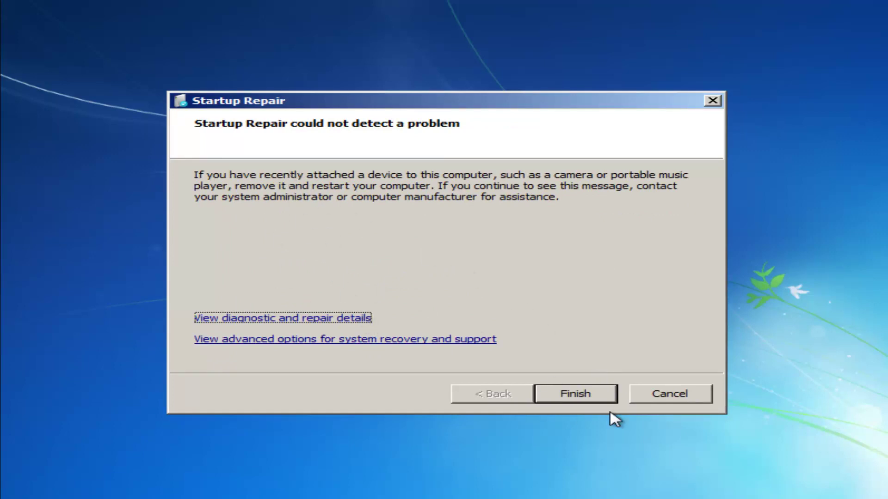
# Open Command Prompt from the recovery tools and run chkdsk C: /f to fix file system errors.
pyautogui.click(660, 397)
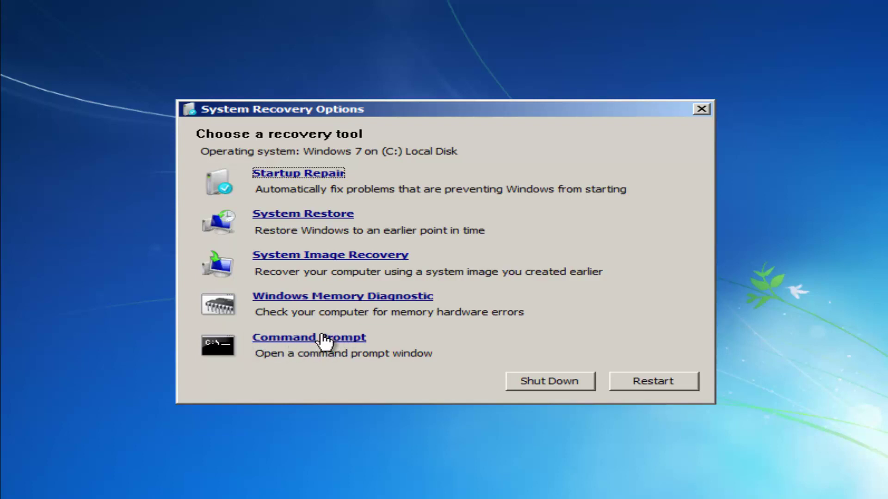
pyautogui.click(284, 339)
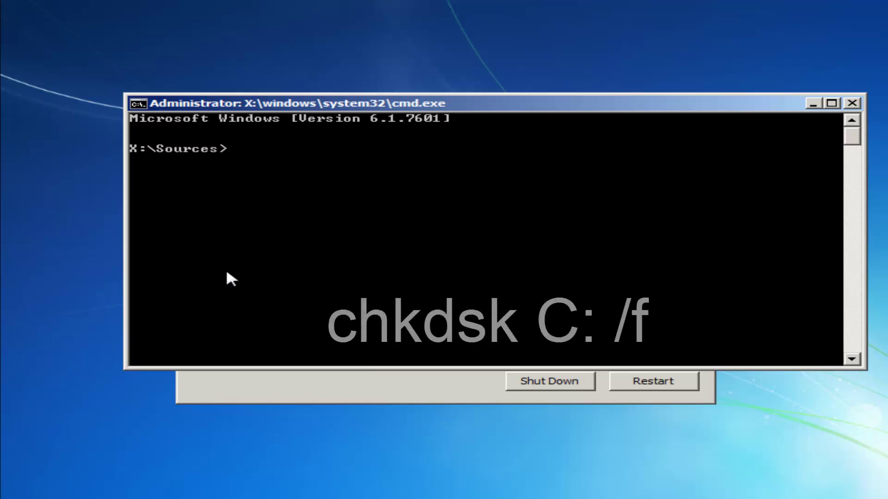
pyautogui.write('chkdsk')
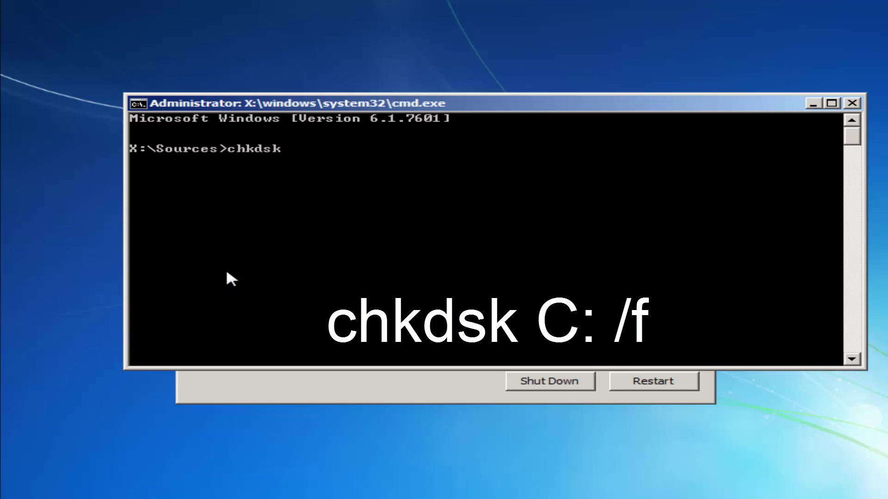
pyautogui.write('C: /f')
pyautogui.press('Return')
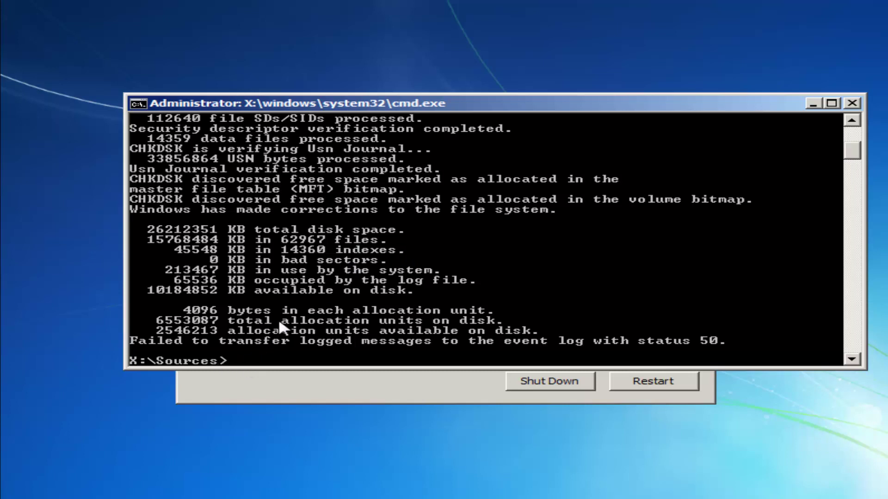
# Run sfc /scannow at the X:\Sources> prompt and read its pending-repair reboot message.
pyautogui.write('sfc')
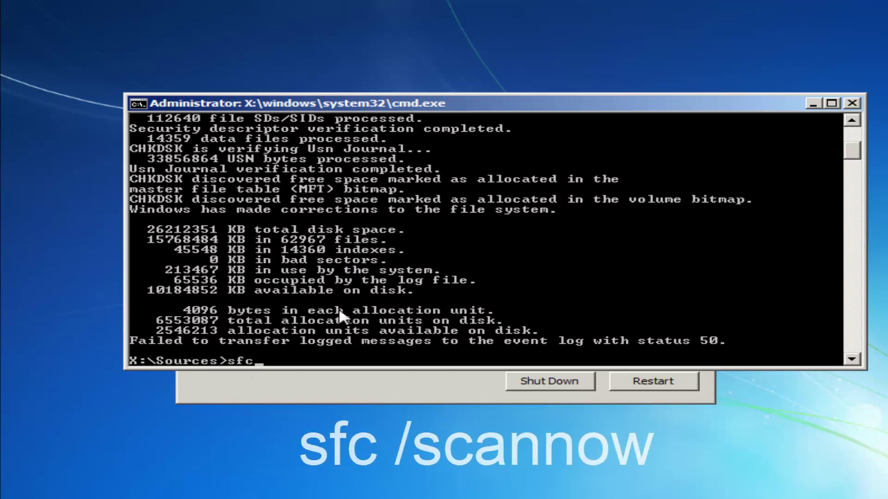
pyautogui.write(' /')
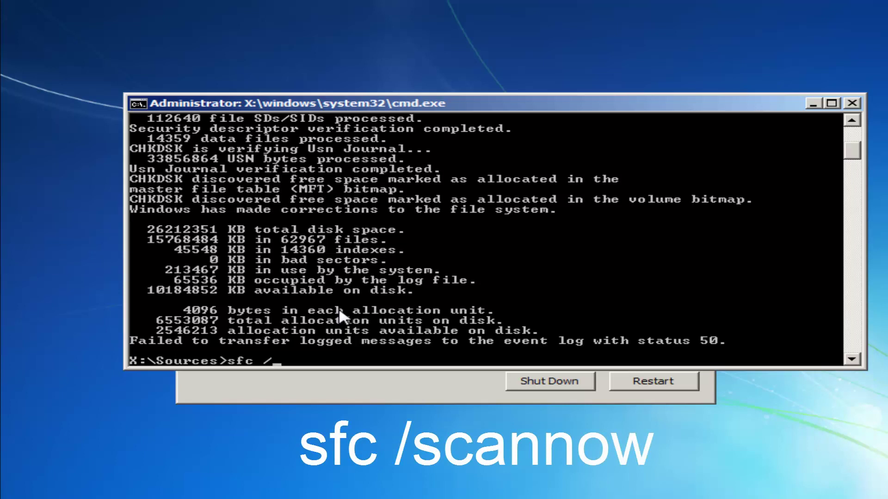
pyautogui.write('scannow')
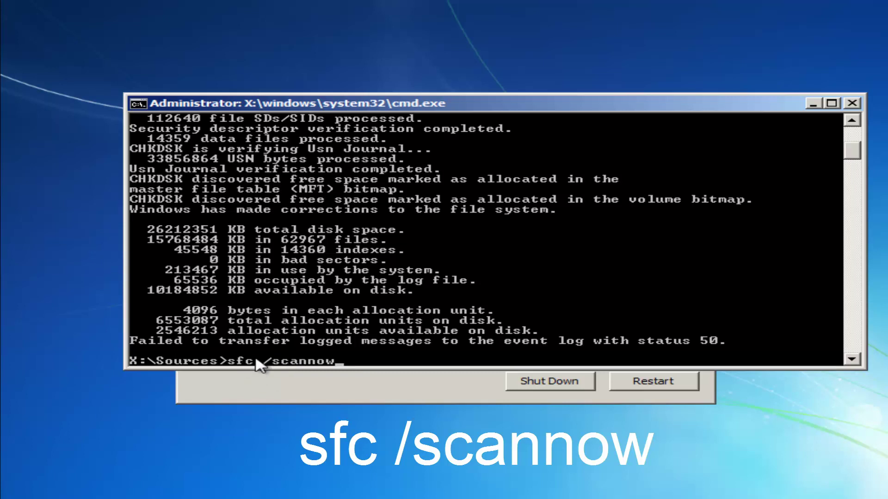
pyautogui.press('Return')
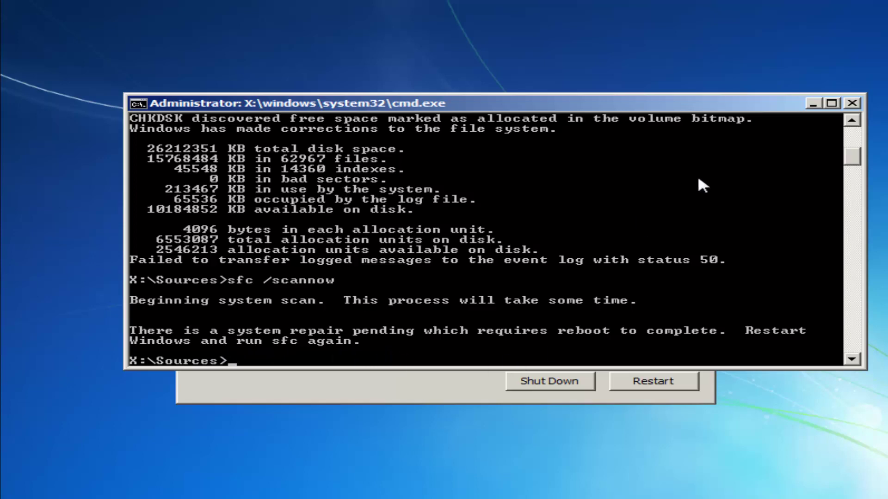
pyautogui.scroll(-6, 581, 261)
pyautogui.scroll(7, 583, 262)
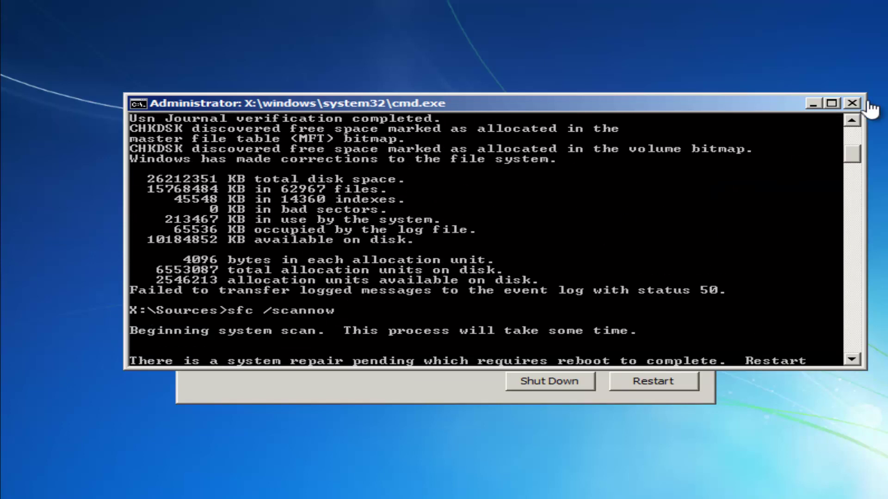
# Close the cmd.exe recovery command window.
pyautogui.click(851, 104)
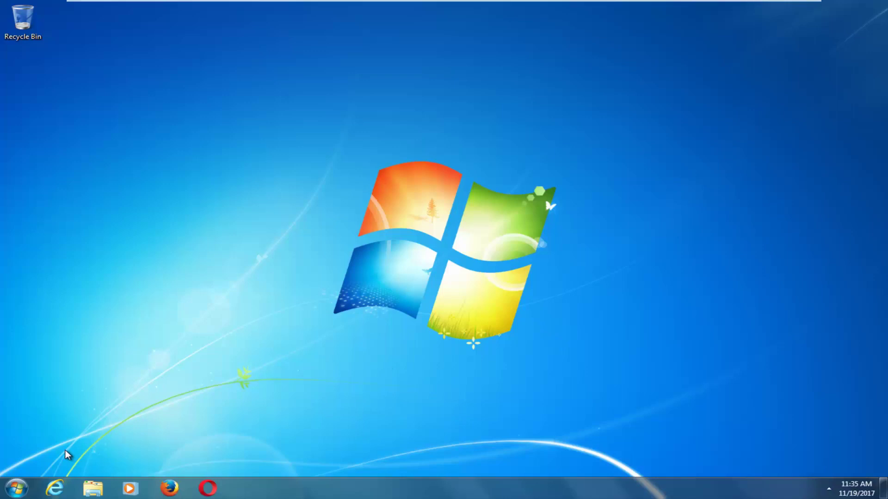
# Search Start for 'command prompt' and launch Command Prompt as administrator.
pyautogui.click(16, 490)
pyautogui.write('command prompt')
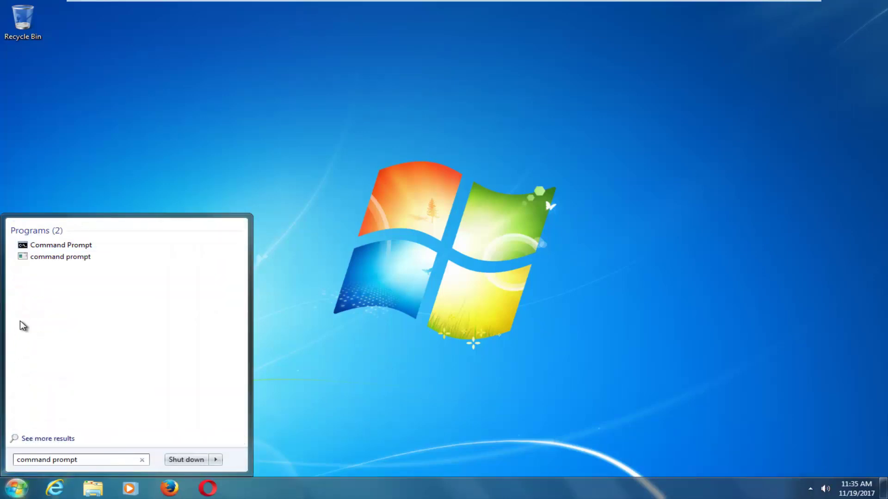
pyautogui.click(48, 243)
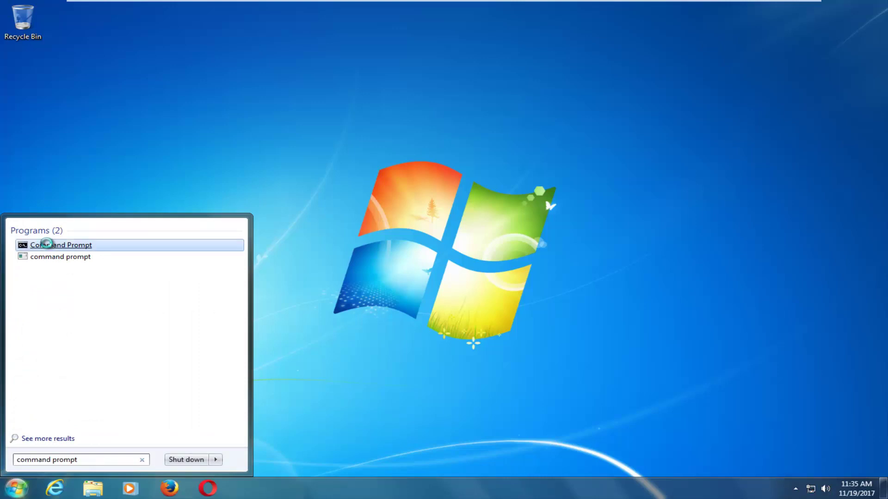
pyautogui.rightClick(47, 244)
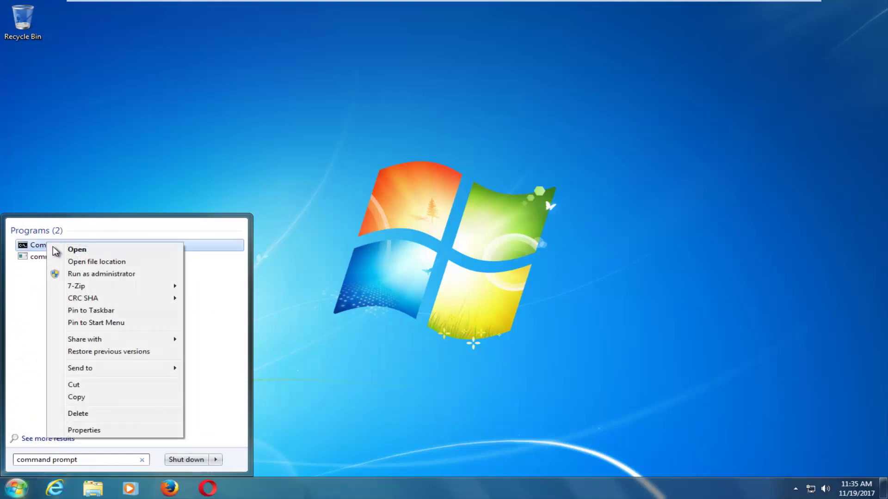
pyautogui.click(77, 275)
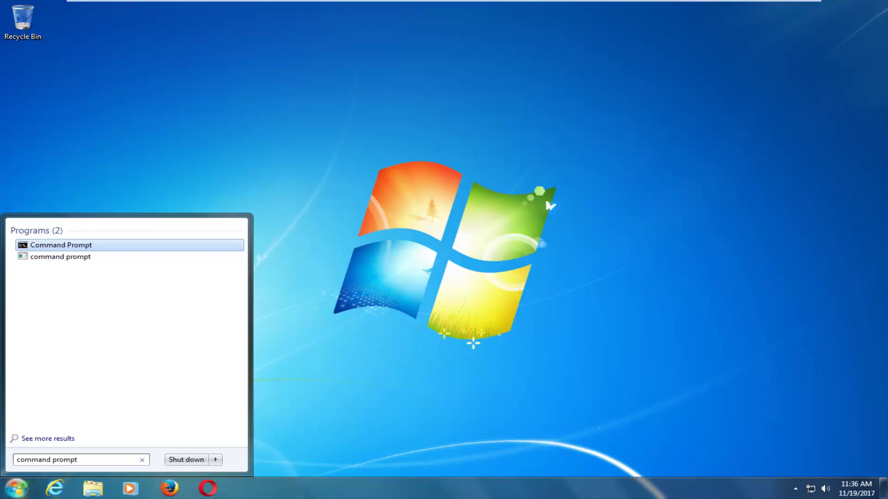
pyautogui.hotkey('ctrl', 'shift', 'Return')
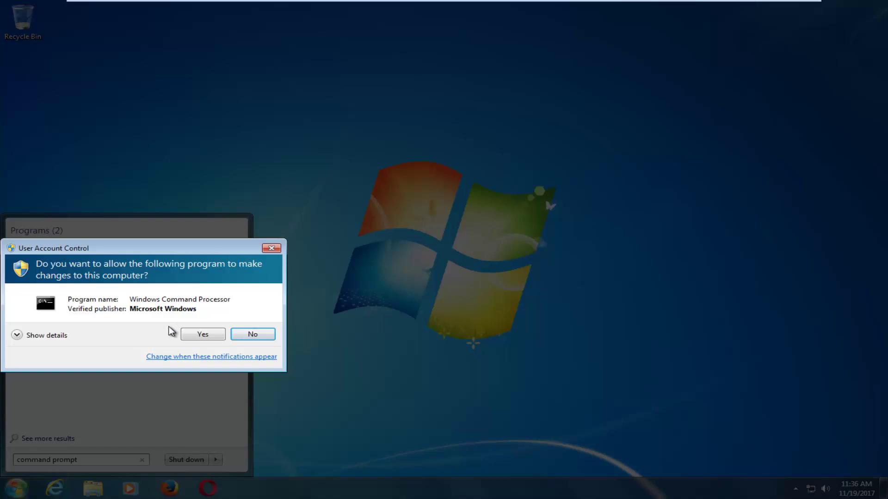
# Approve the UAC prompt and run sfc /scannow in the Administrator Command Prompt.
pyautogui.click(201, 336)
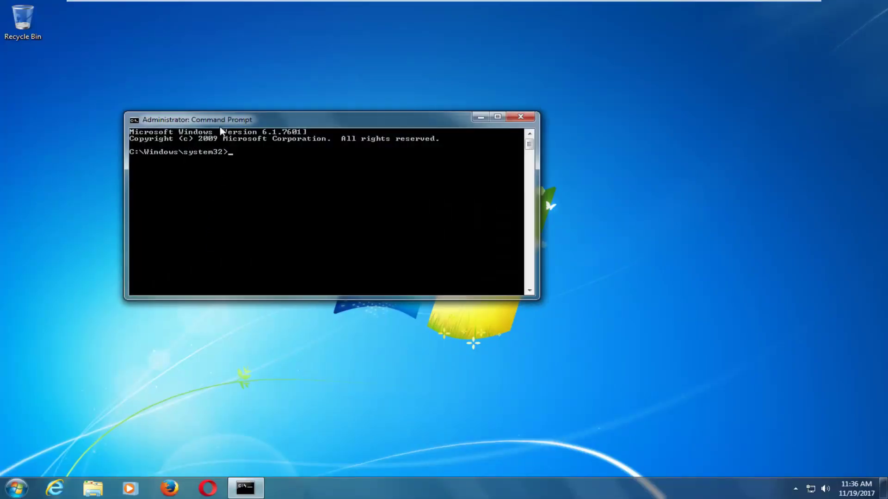
pyautogui.write('sfc')
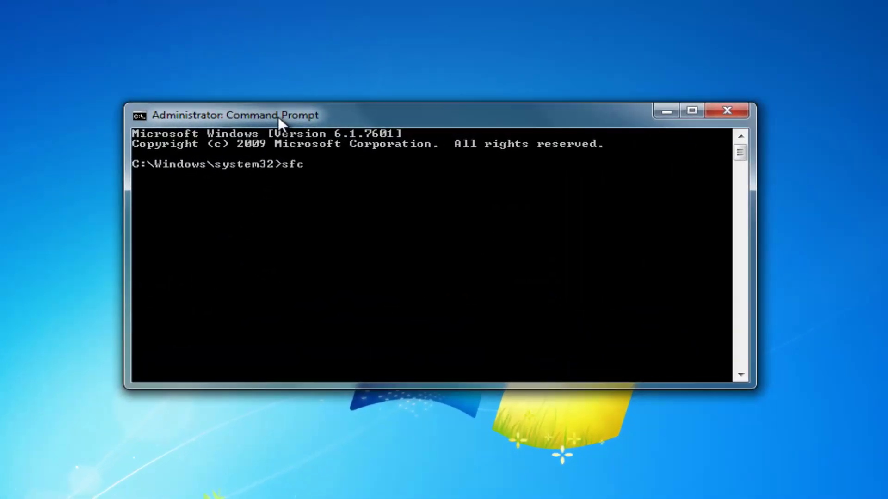
pyautogui.write(' /')
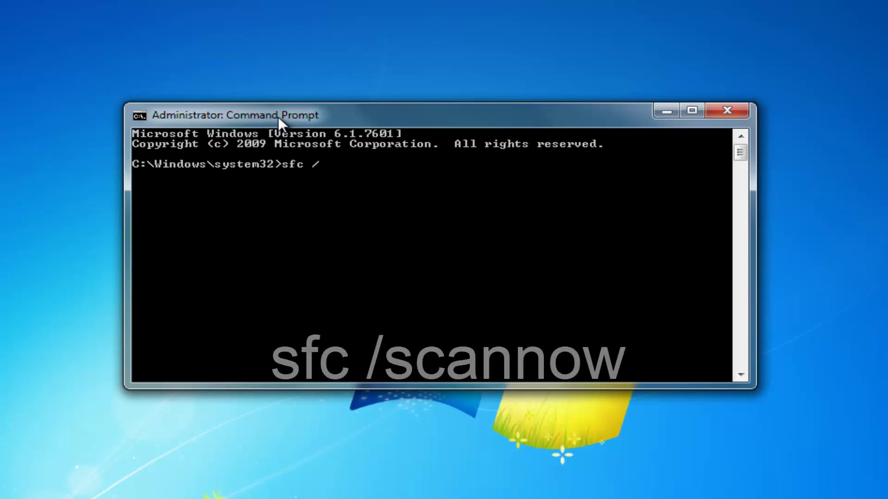
pyautogui.write('scannow')
pyautogui.press('Return')
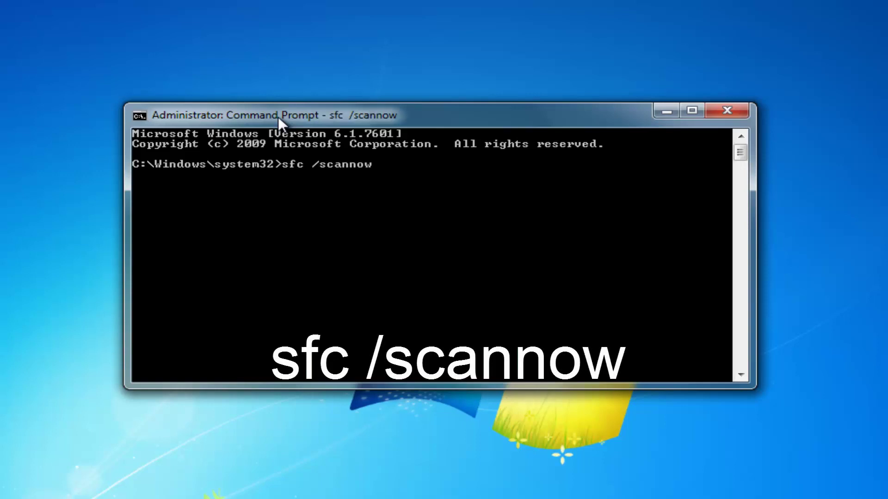